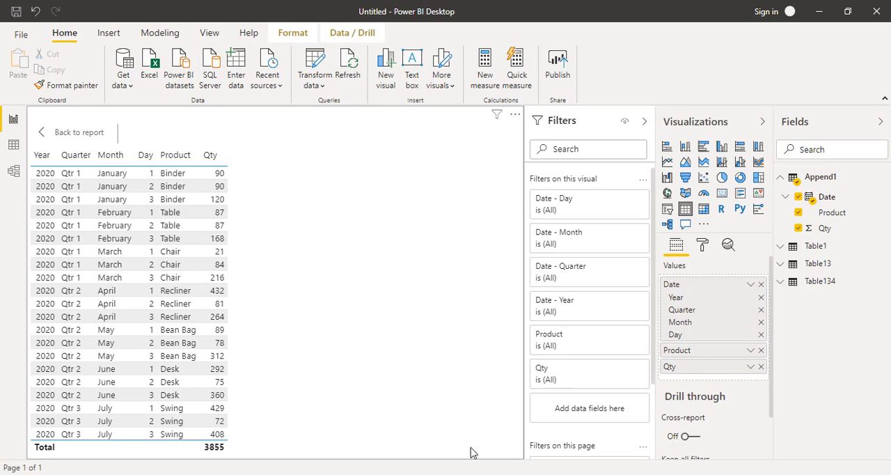
- Switch to the Qtr01Data workbook in Excel and examine the columns of the JAN2020, FEB2020 and MAR2020 sheets
left_click(462, 474)
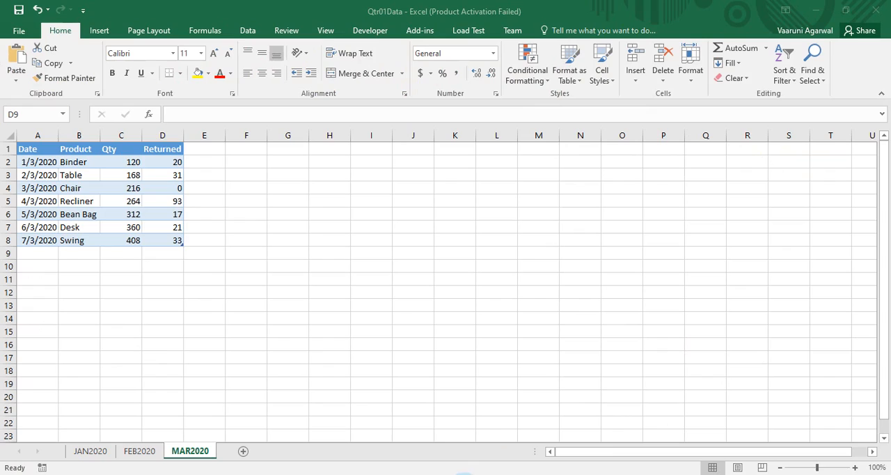
left_click(180, 381)
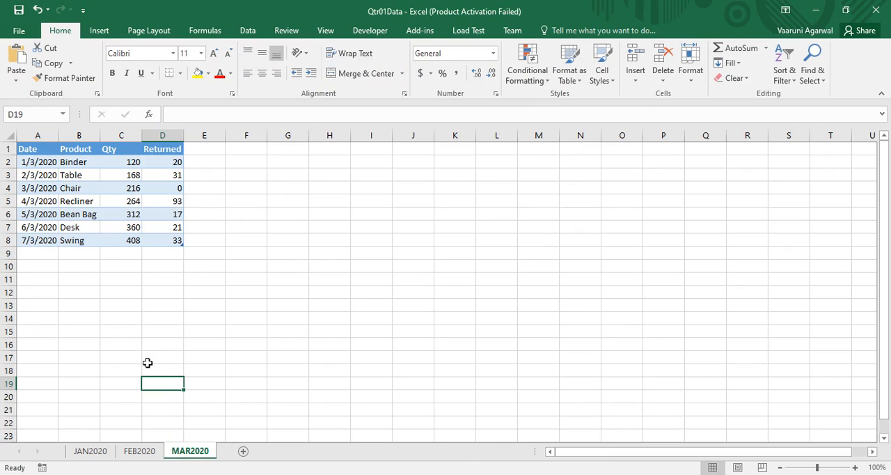
left_click(99, 457)
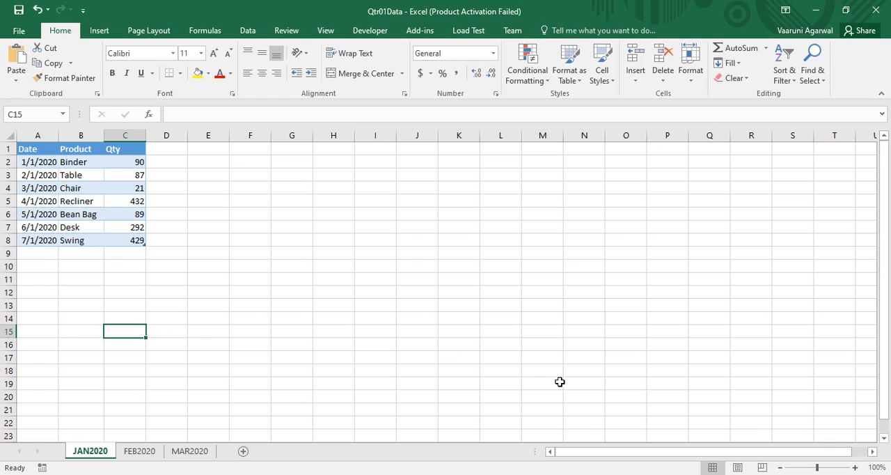
left_click(752, 474)
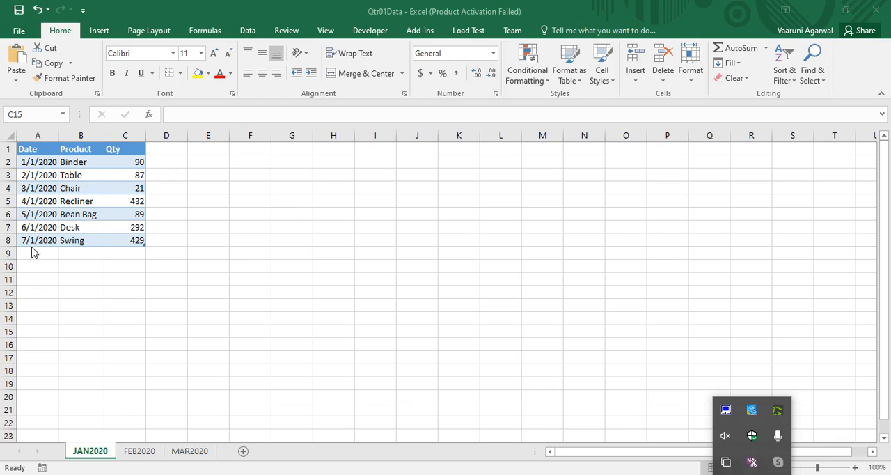
left_click(135, 303)
left_click(139, 451)
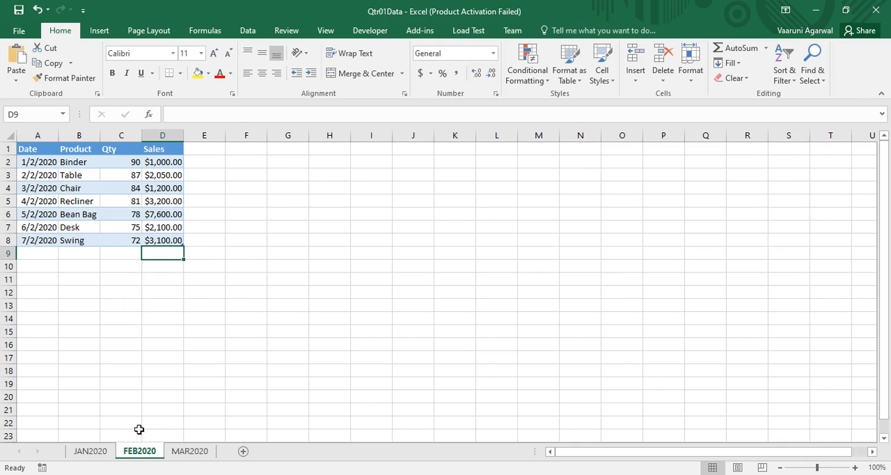
left_click(138, 391)
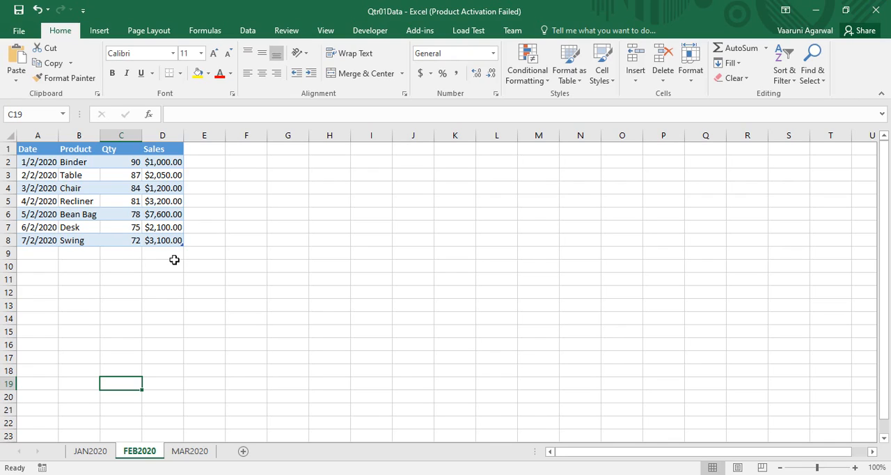
left_click(188, 453)
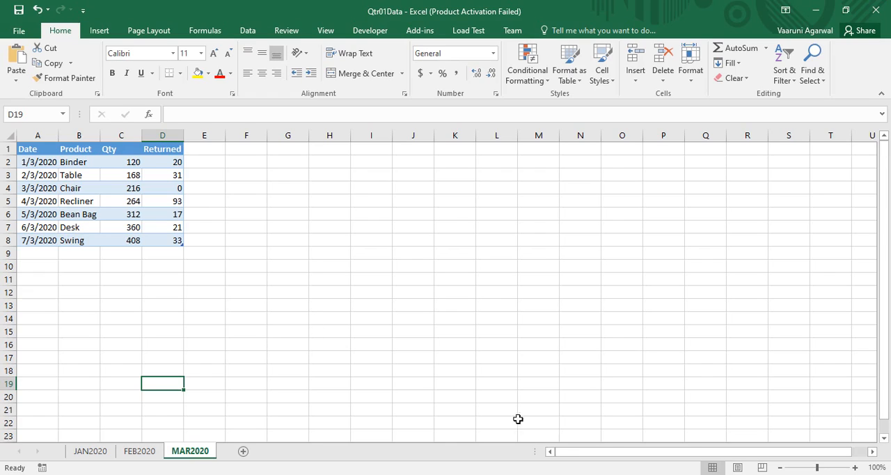
left_click(752, 474)
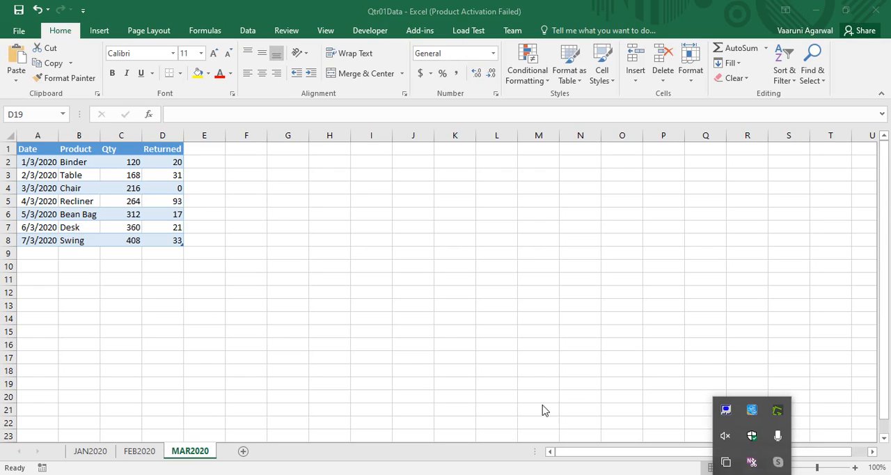
left_click(488, 407)
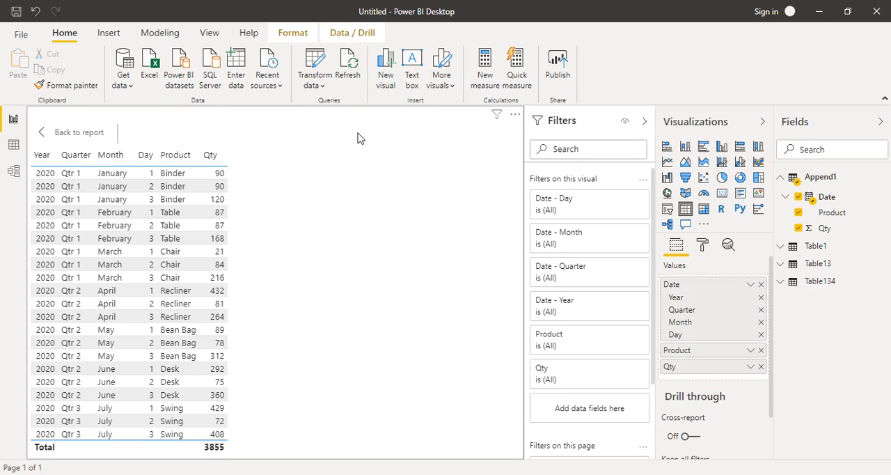
- In Power BI Desktop, connect to the Qtr01Data Excel workbook as a data source
left_click(155, 81)
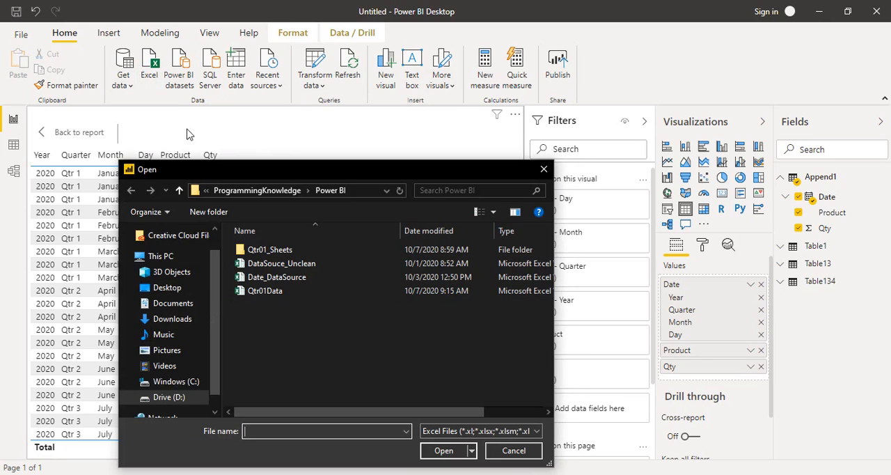
left_click(272, 292)
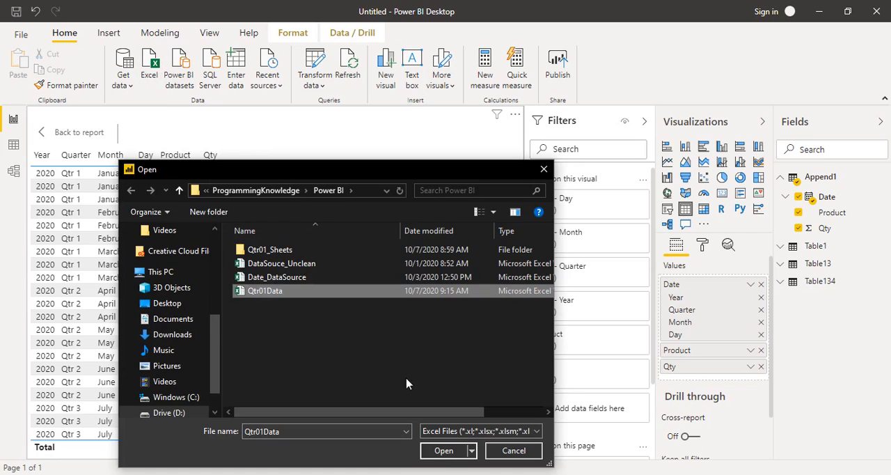
left_click(443, 454)
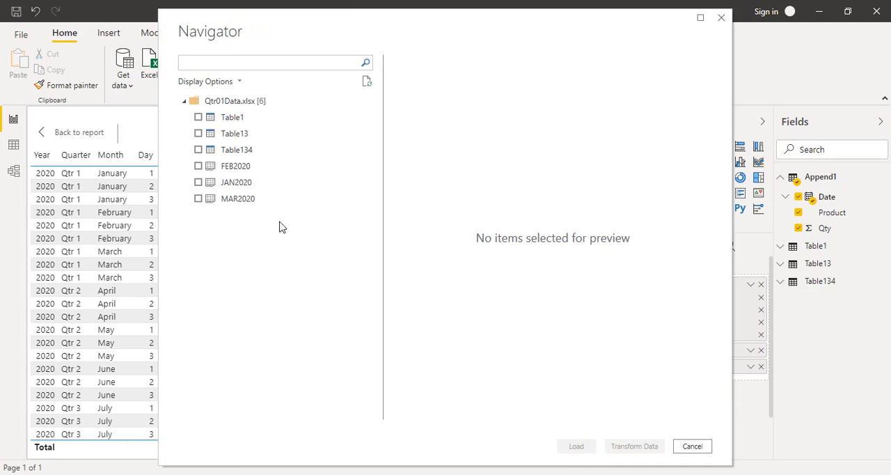
- Preview the workbook's sheets and tables, select Table1, Table13 and Table134, and bring them into Power Query Editor for transformation
left_click(236, 166)
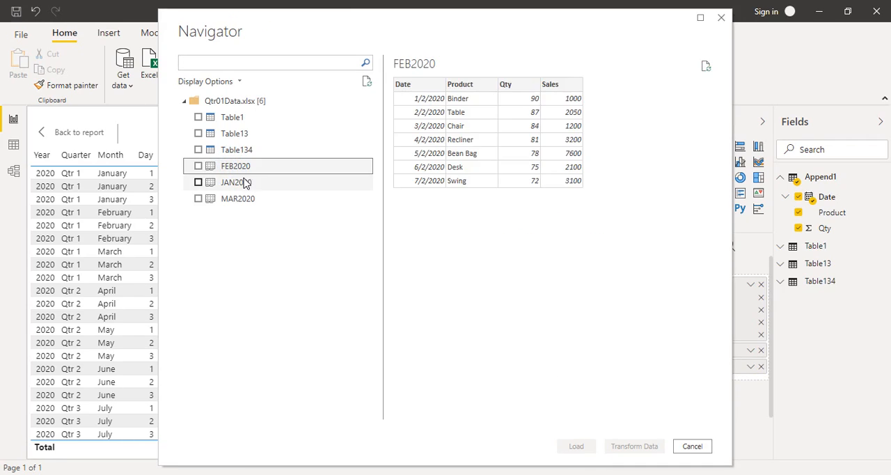
left_click(244, 182)
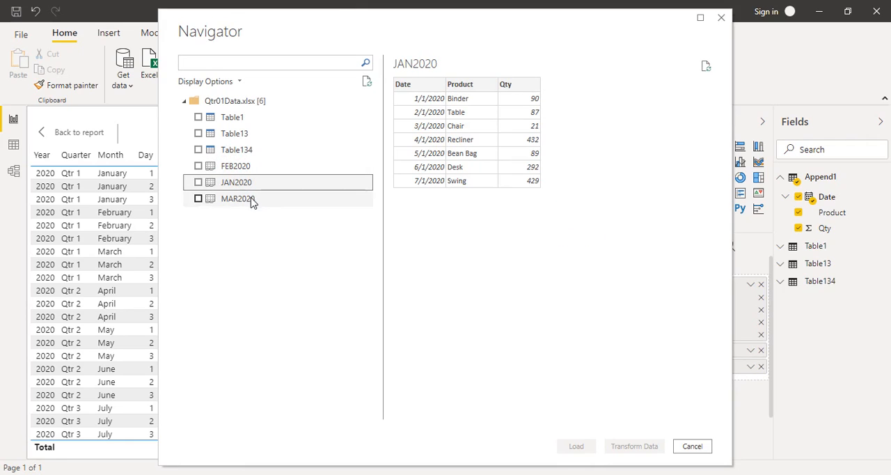
left_click(230, 201)
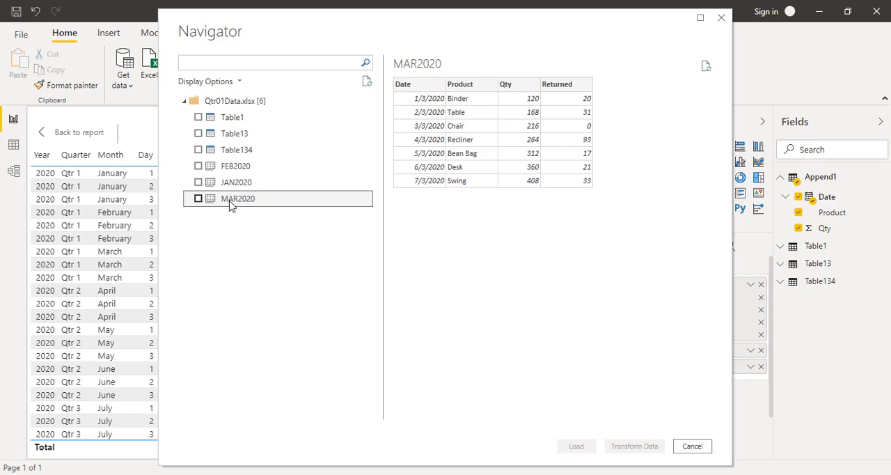
left_click(239, 150)
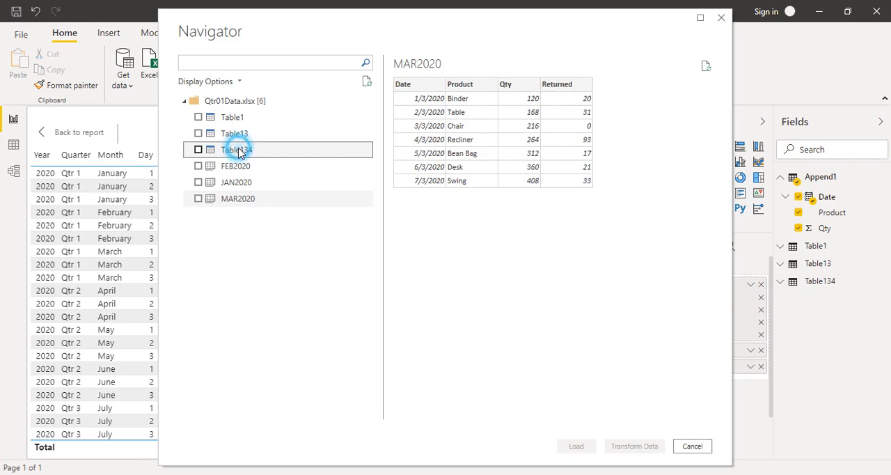
left_click(232, 133)
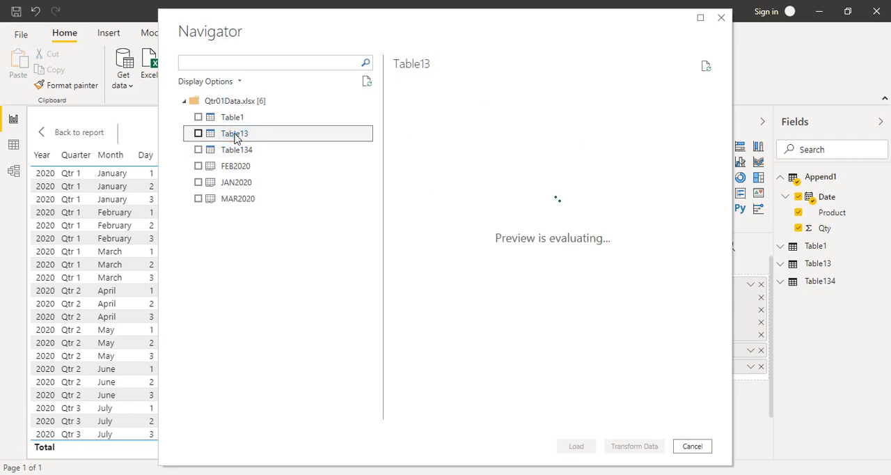
left_click(228, 120)
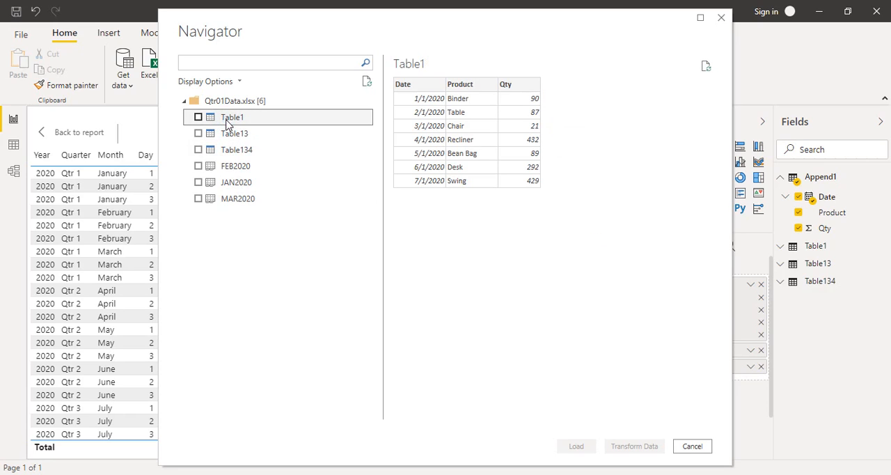
left_click(198, 118)
left_click(198, 133)
left_click(198, 150)
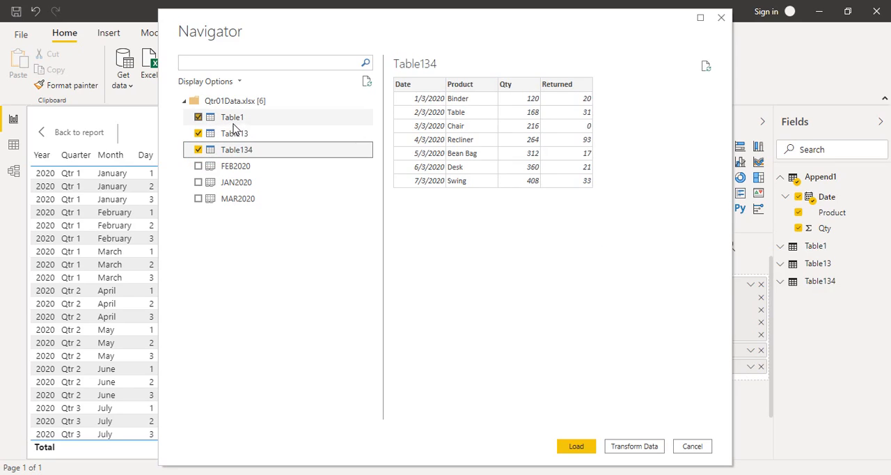
left_click(627, 445)
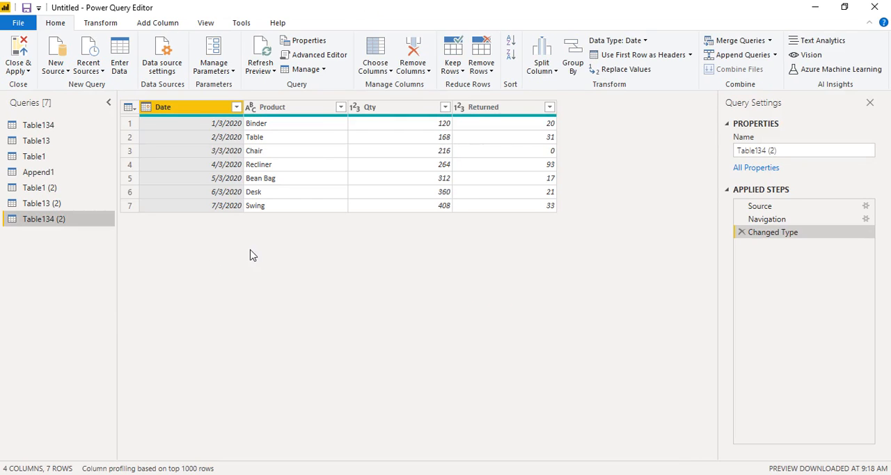
- Append Table1 (2), Table13 (2) and Table134 (2) as a new query using the three-or-more-tables option
left_click(49, 188)
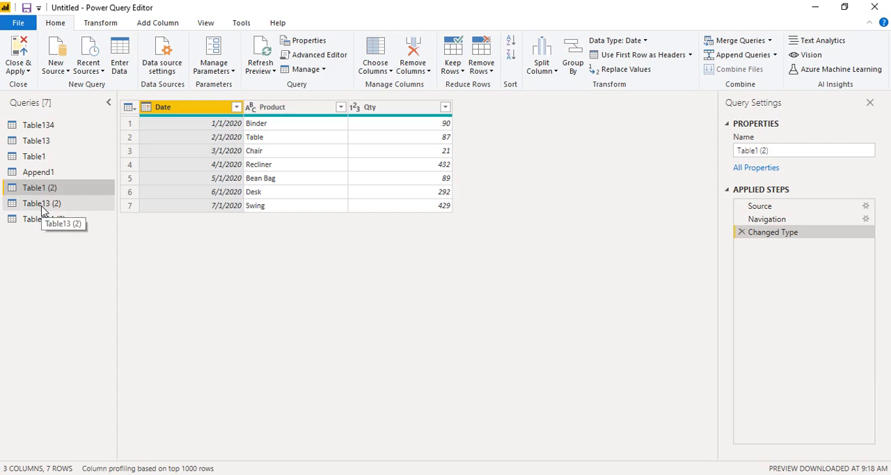
left_click(41, 204)
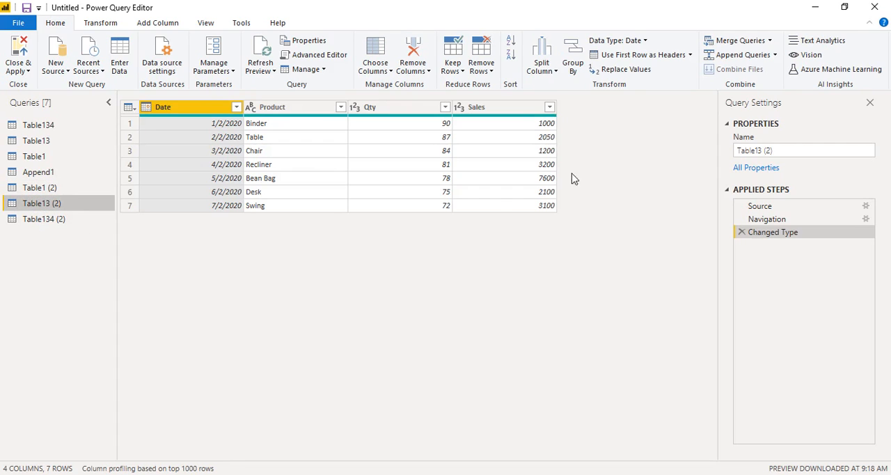
left_click(58, 221)
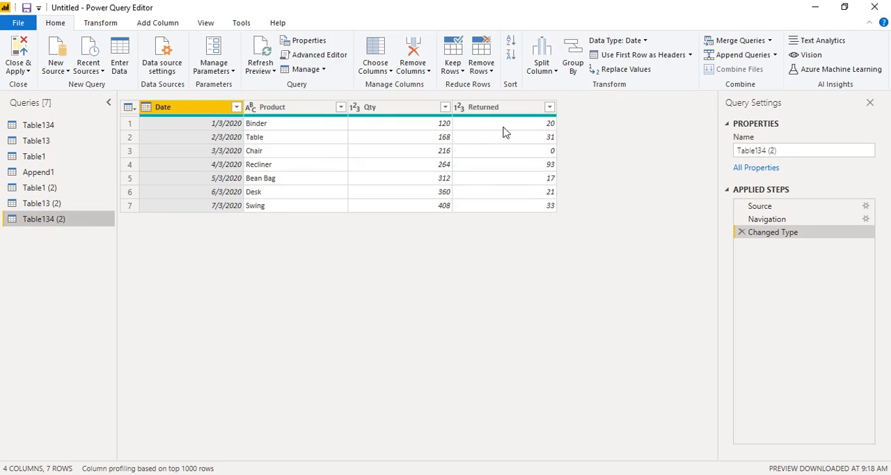
left_click(84, 191)
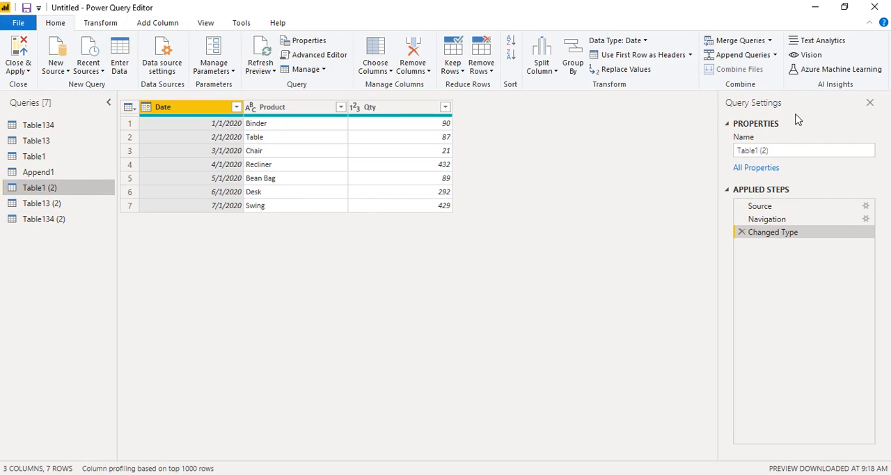
left_click(775, 55)
left_click(765, 85)
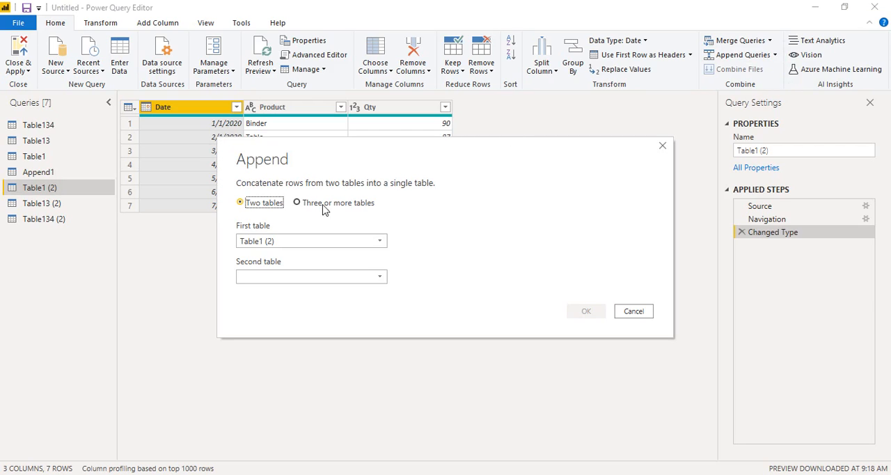
left_click(300, 203)
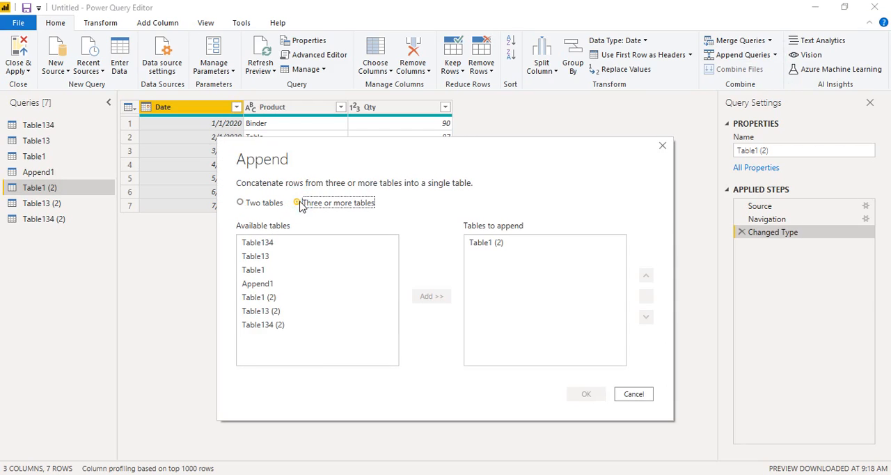
left_click(273, 297)
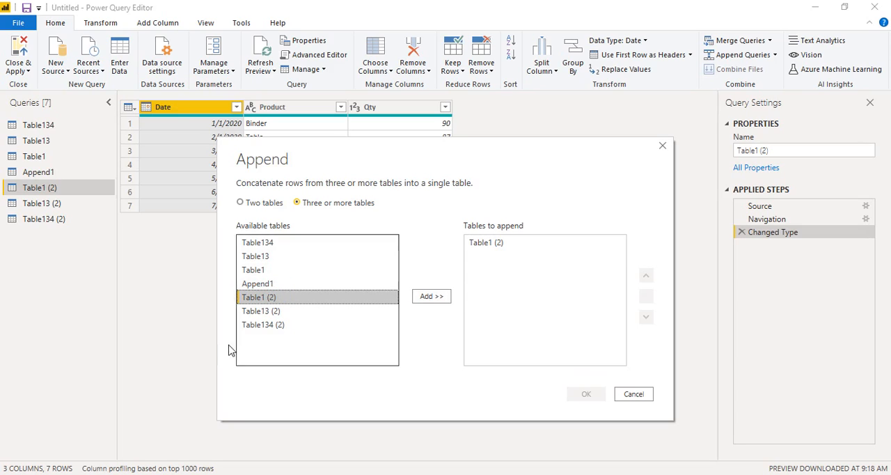
left_click(262, 313)
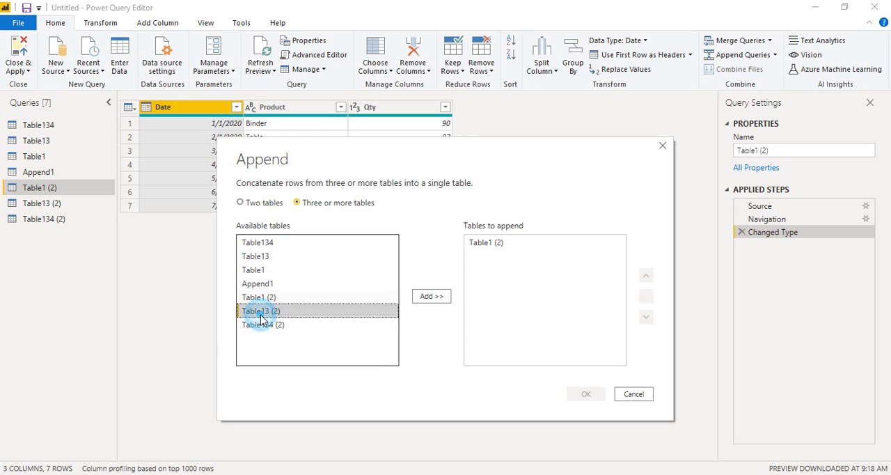
double_click(268, 312)
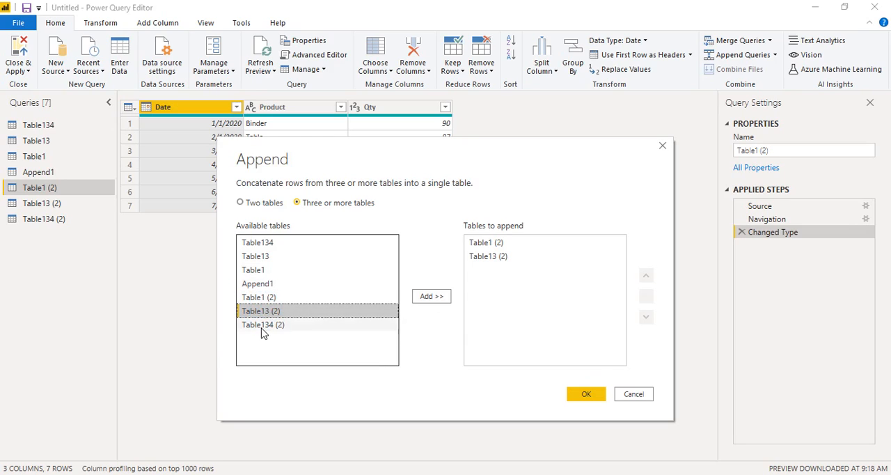
double_click(265, 327)
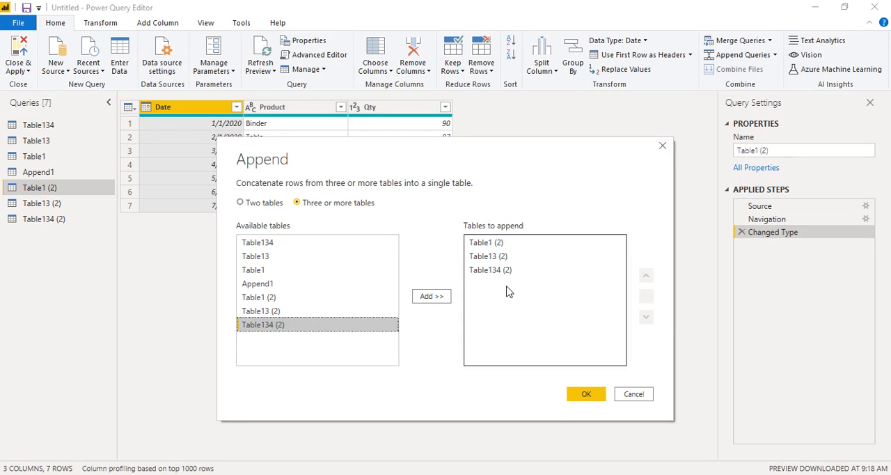
left_click(584, 395)
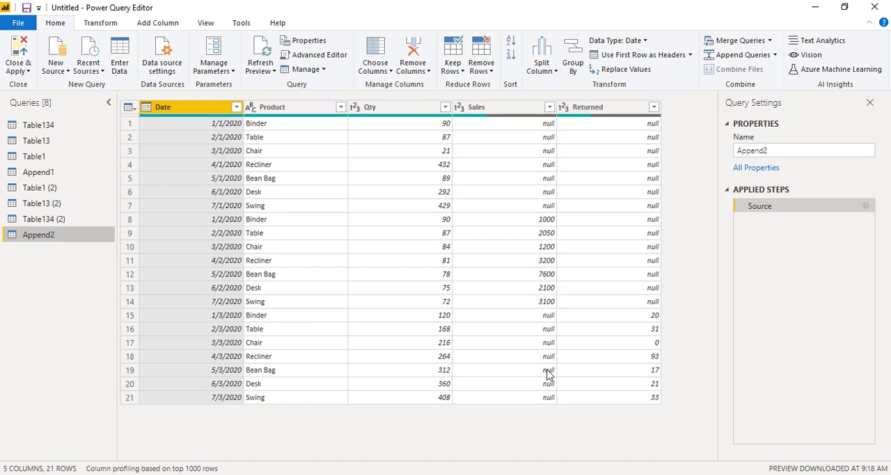
- Rename the appended query as MergedTable and apply the query changes to the report
left_click(753, 474)
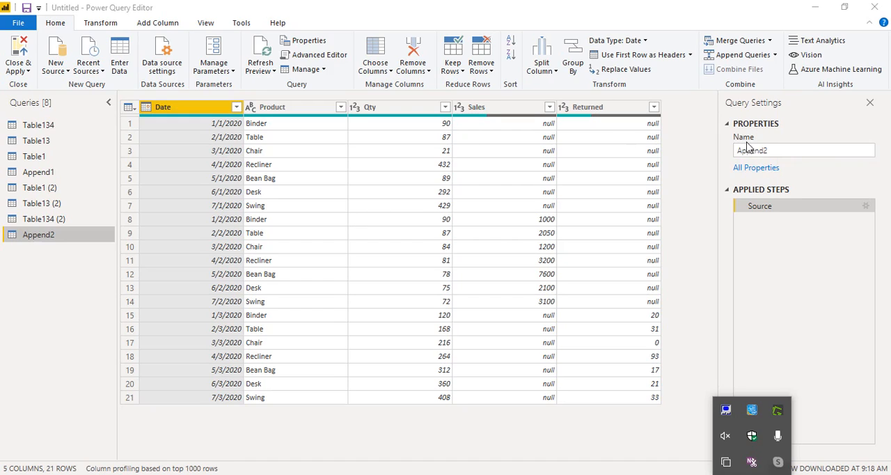
left_click(769, 148)
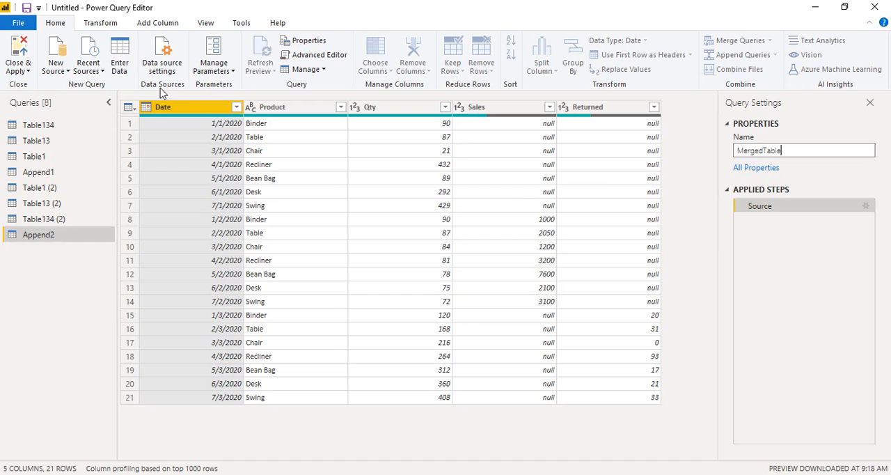
left_click(24, 52)
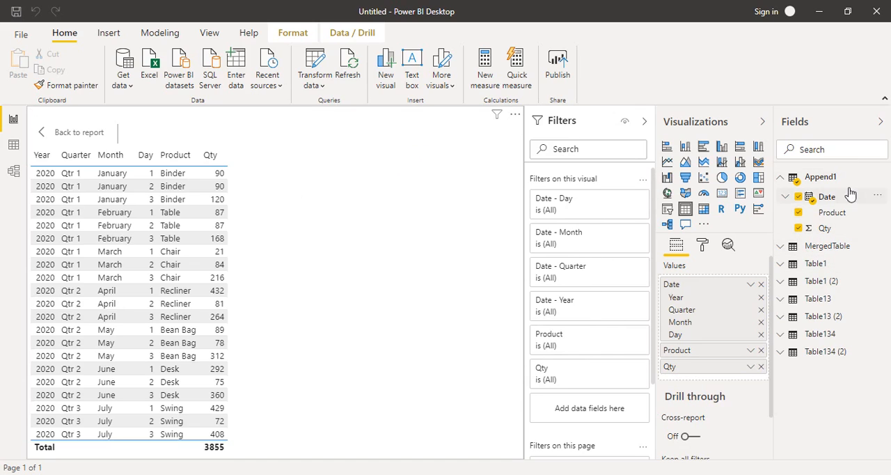
- Leave the focused view of the Append1 table visual and delete that visual from the report page
left_click(786, 178)
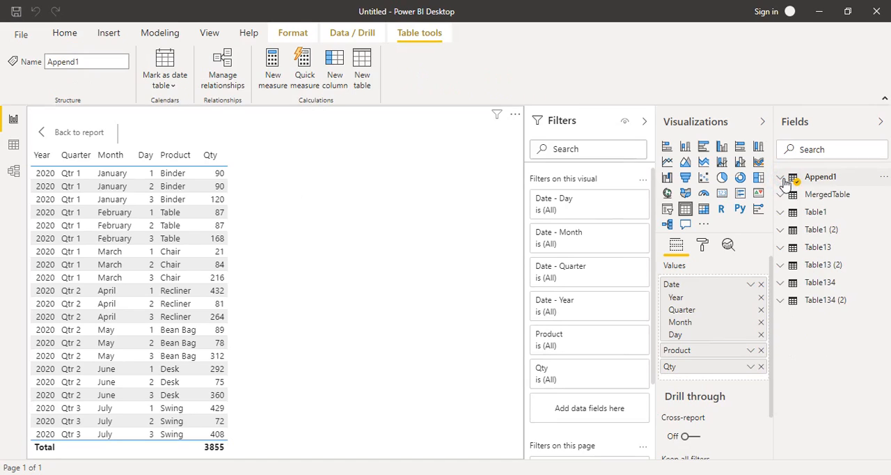
left_click(48, 132)
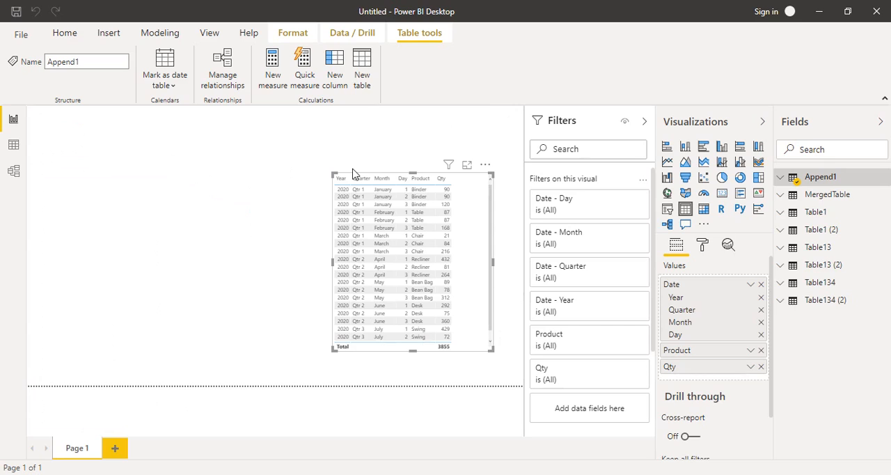
key("Delete")
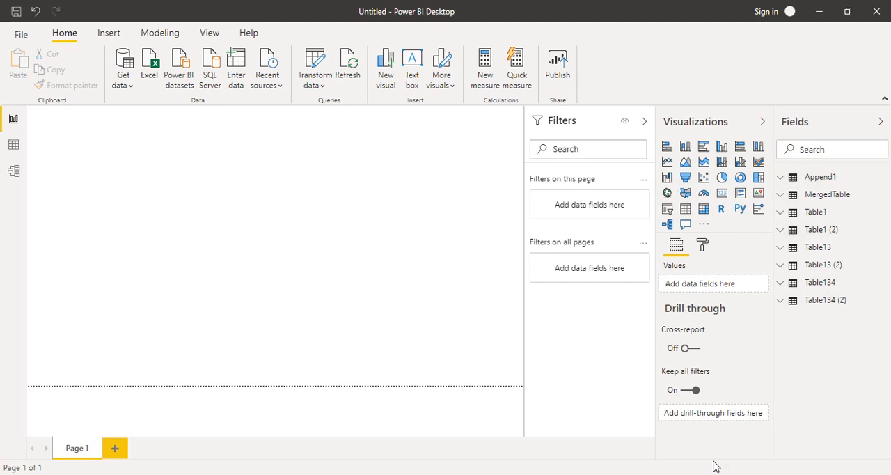
left_click(752, 474)
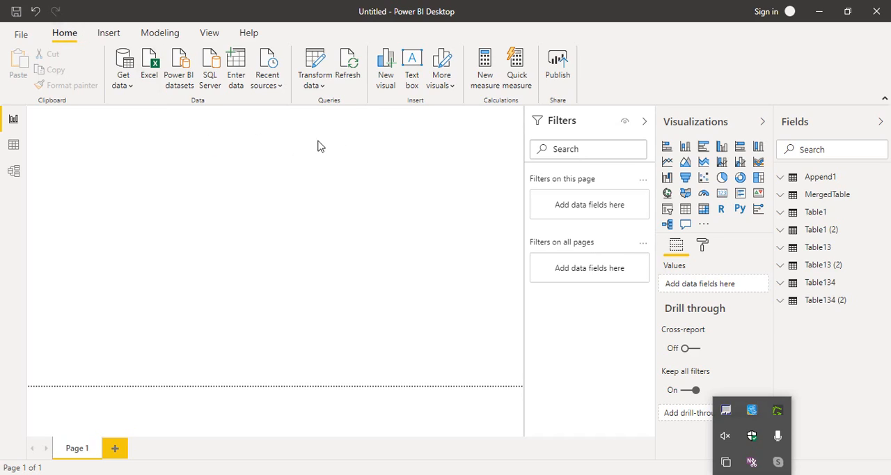
- Open Power Query Editor, view the MergedTable query, and disable load for the Table1 (2) query, accepting the possible data loss
left_click(323, 64)
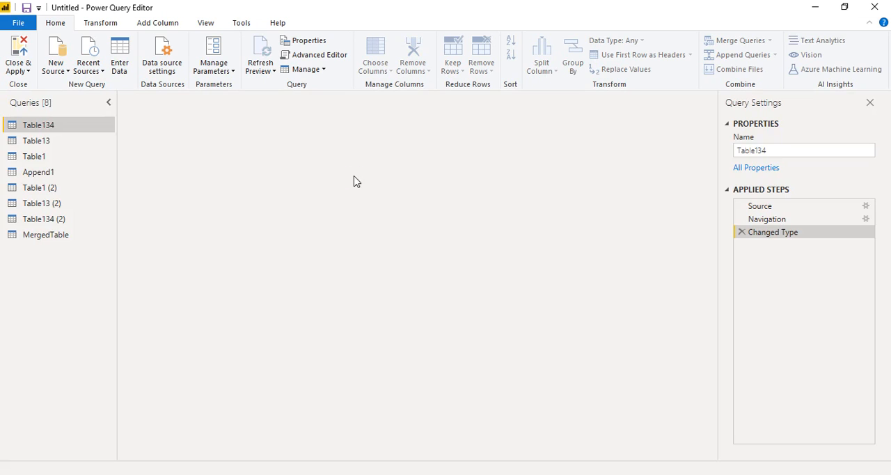
left_click(45, 235)
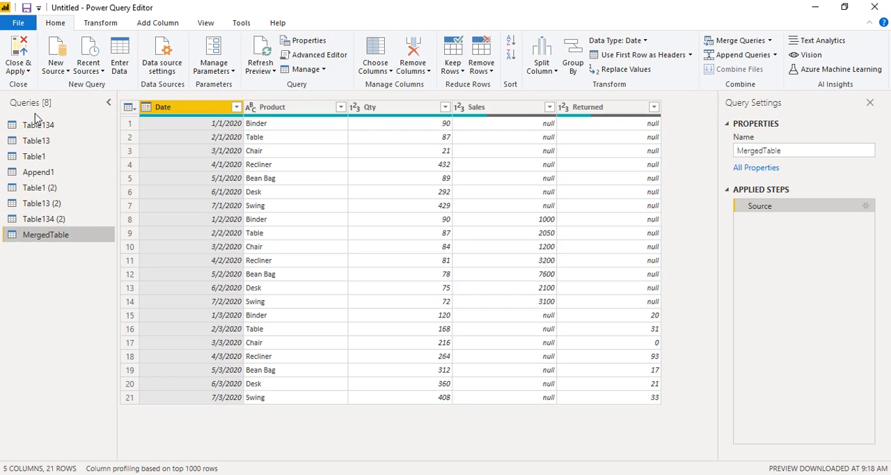
right_click(31, 187)
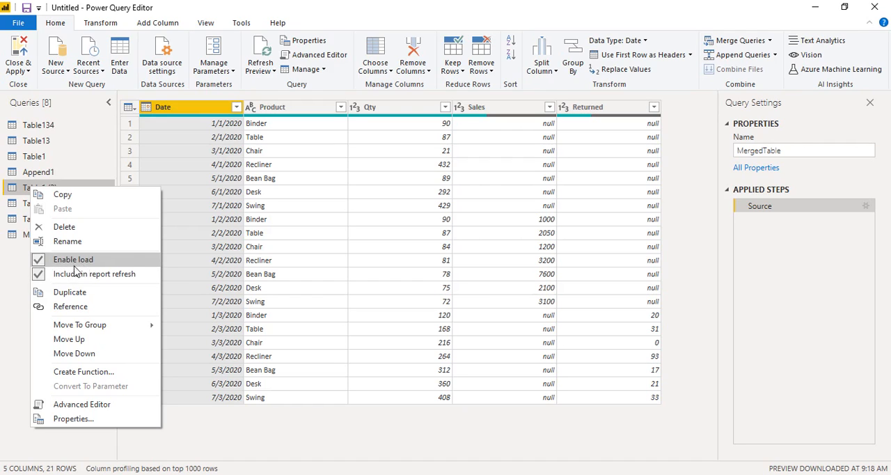
left_click(43, 267)
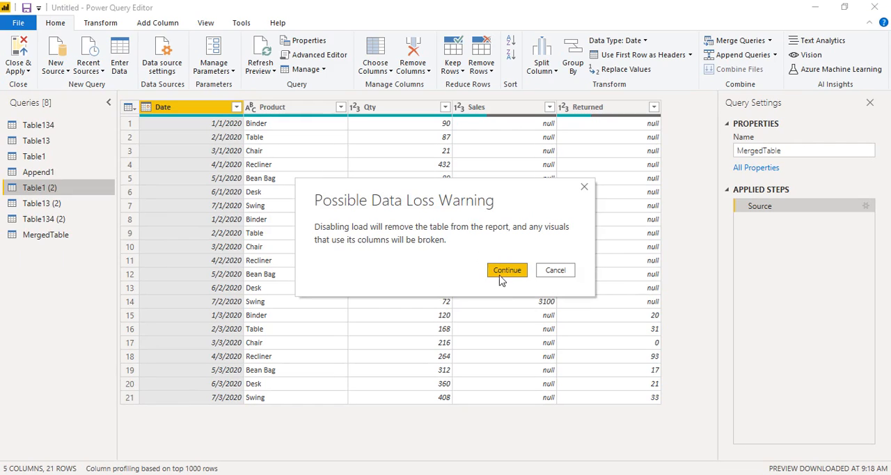
left_click(505, 273)
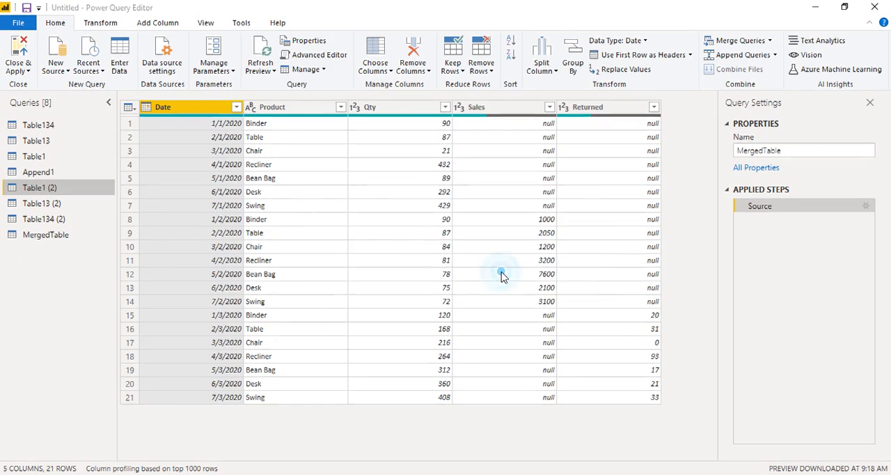
- Disable load for the Table13 (2) query, accepting the possible data loss
left_click(56, 202)
right_click(56, 203)
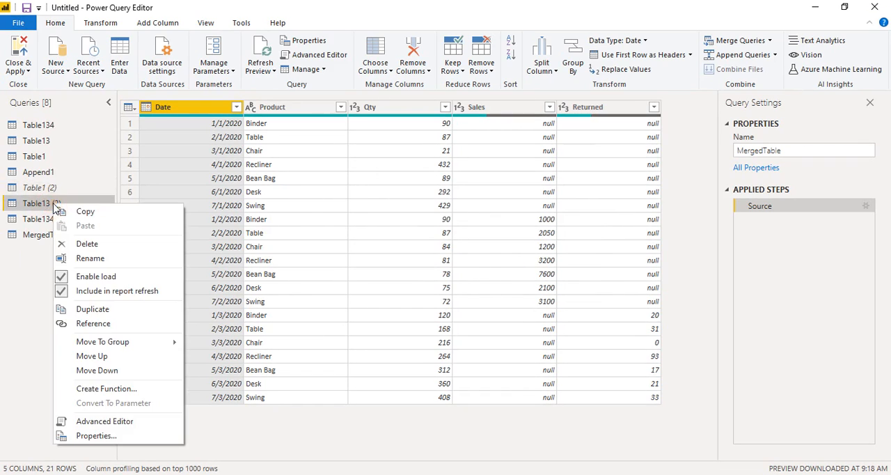
left_click(95, 278)
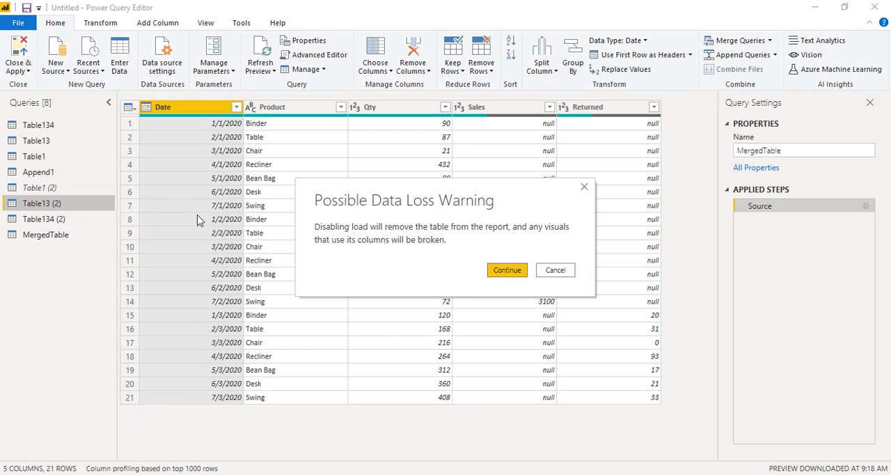
left_click(503, 271)
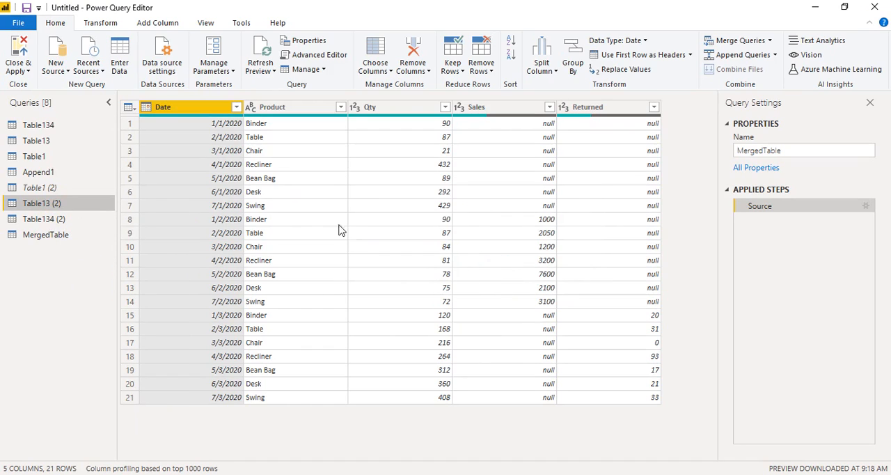
- Disable load for the Table134 (2) query, accepting the possible data loss, and apply the query changes to the report
left_click(26, 221)
right_click(26, 222)
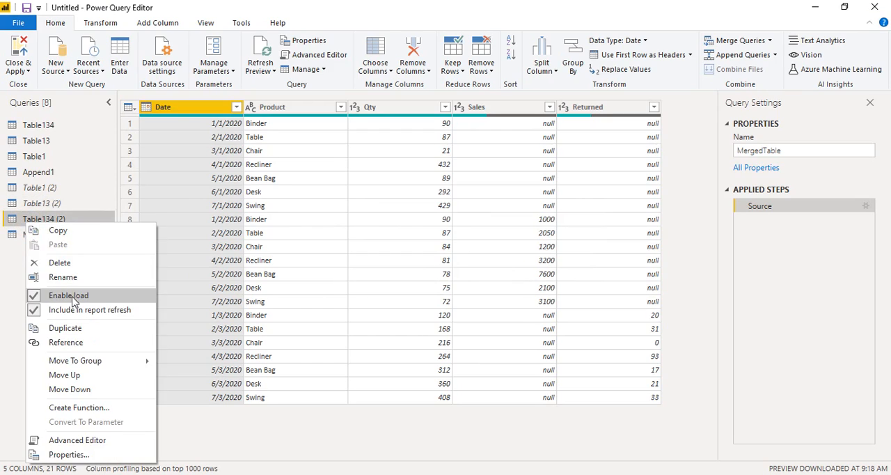
left_click(72, 296)
left_click(501, 268)
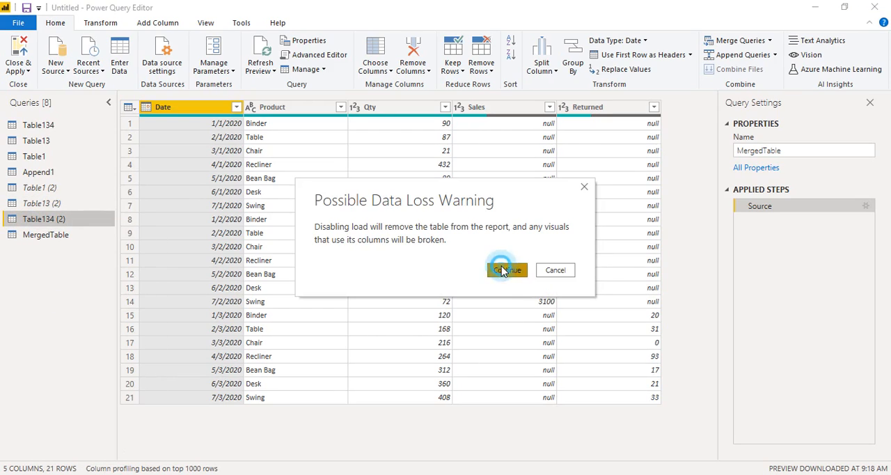
left_click(18, 265)
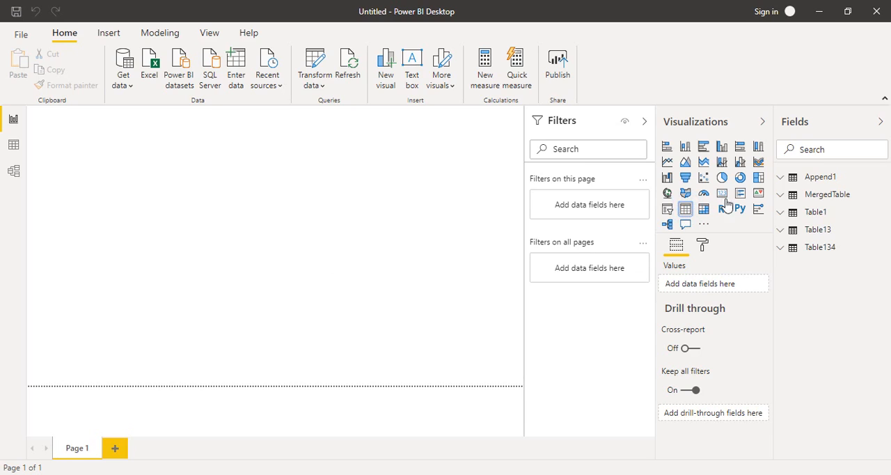
- Add an empty table visual to the page and examine the fields of Append1, MergedTable, Table1, Table13 and Table134
left_click(781, 179)
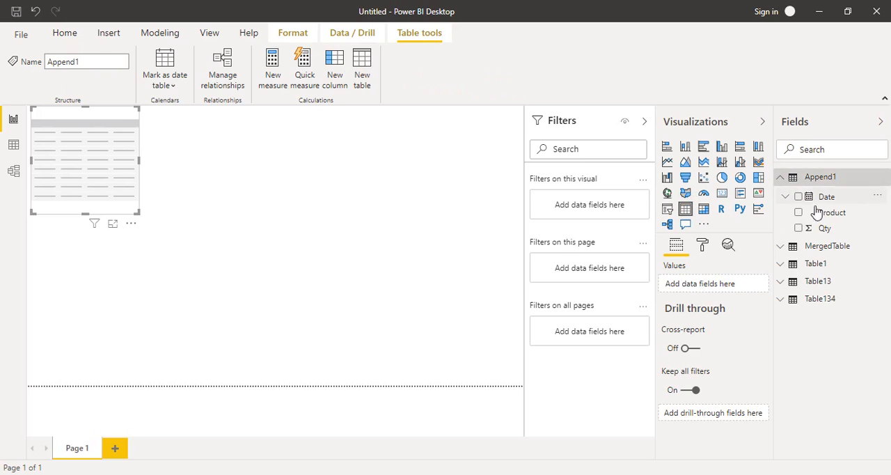
left_click(781, 245)
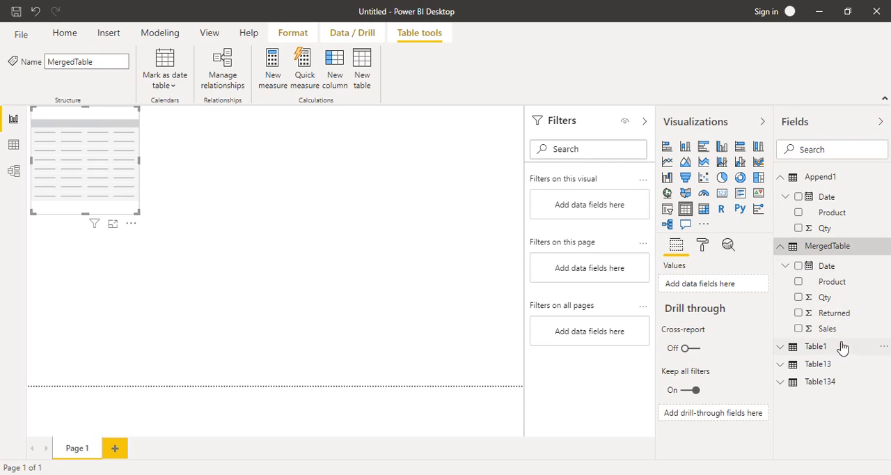
left_click(780, 349)
left_click(781, 417)
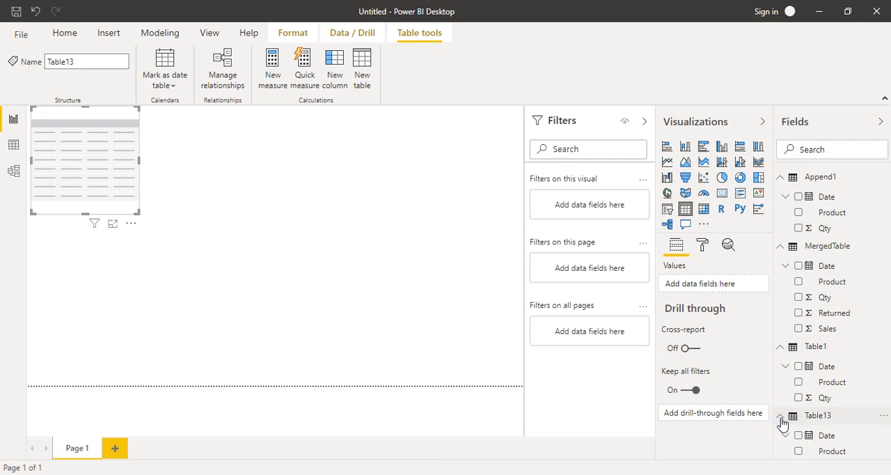
left_click(782, 348)
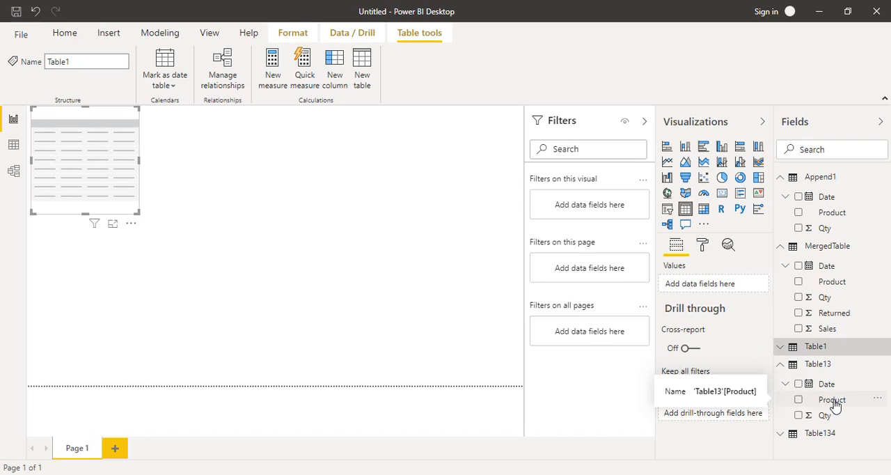
left_click_drag(835, 407, 831, 406)
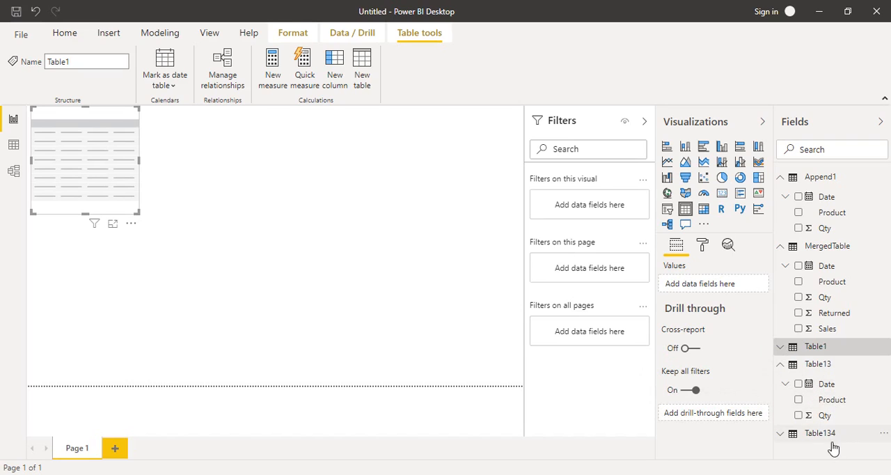
left_click(782, 432)
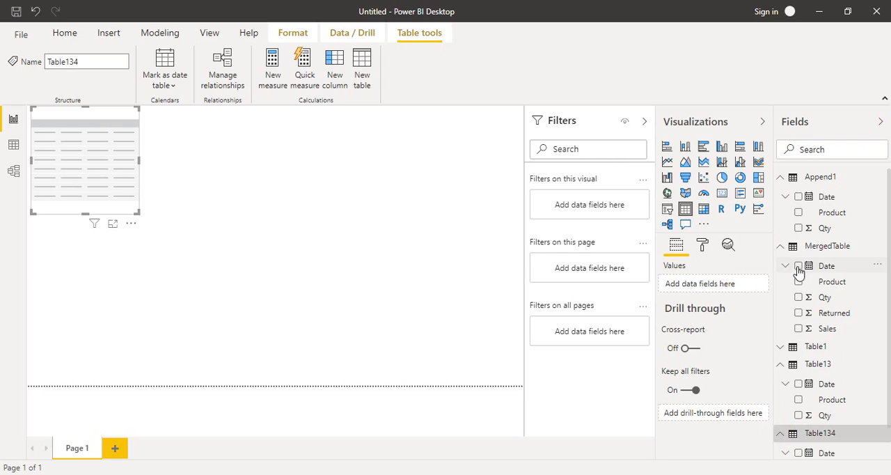
left_click(782, 248)
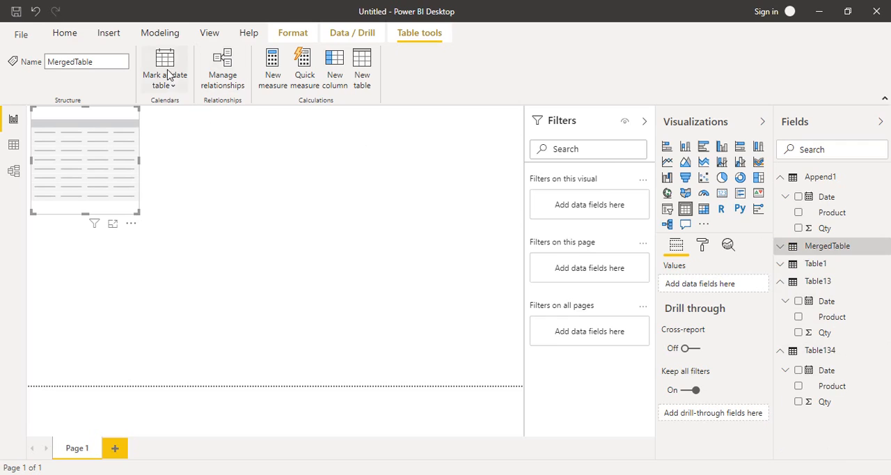
- Refresh the report data, check the fields of Append1, Table13 and Table134, and collapse these tables
left_click(66, 38)
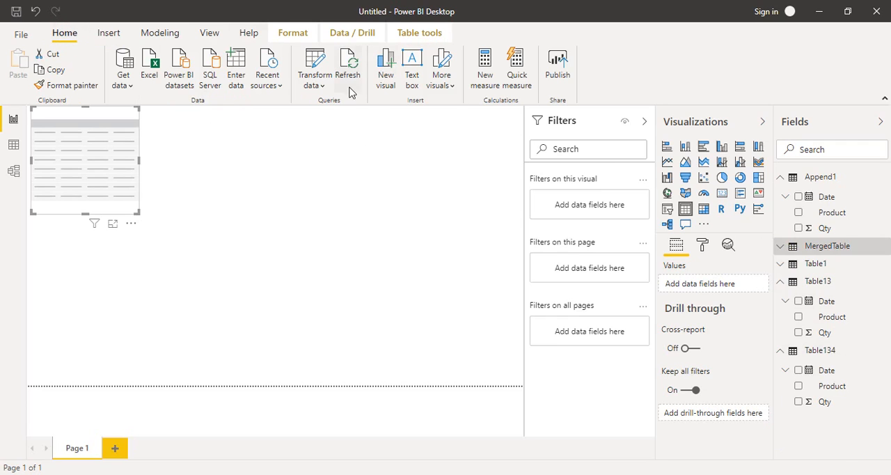
left_click(354, 74)
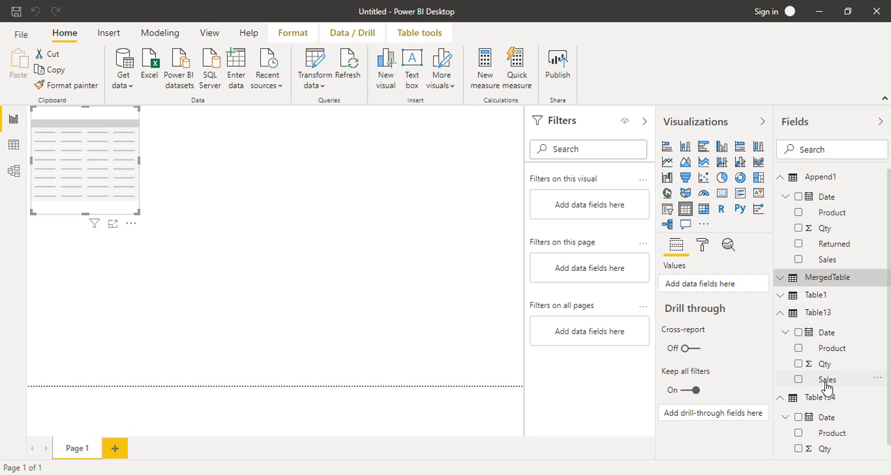
left_click(780, 313)
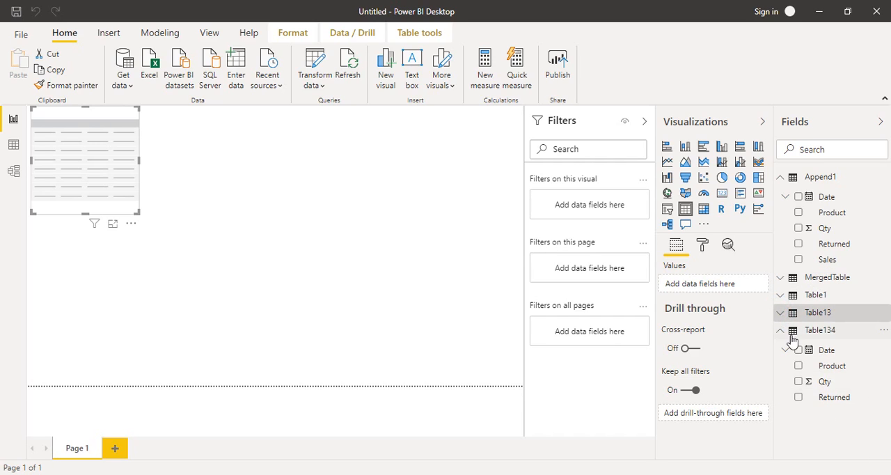
left_click(782, 332)
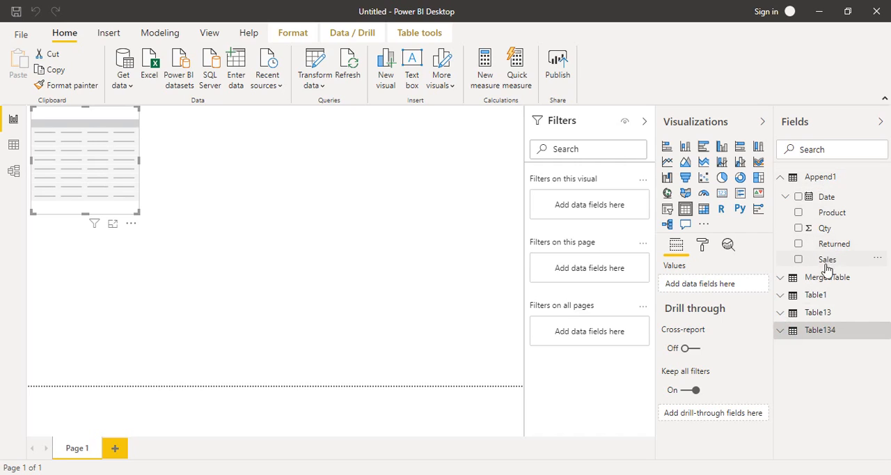
left_click(780, 179)
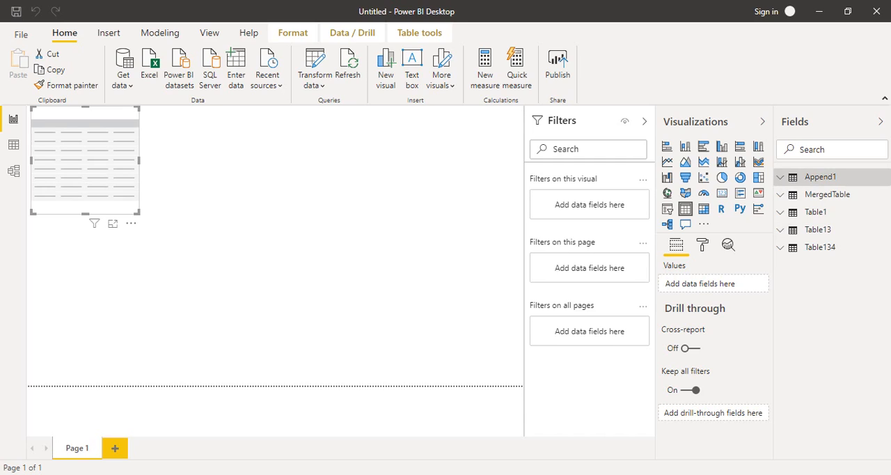
left_click(752, 474)
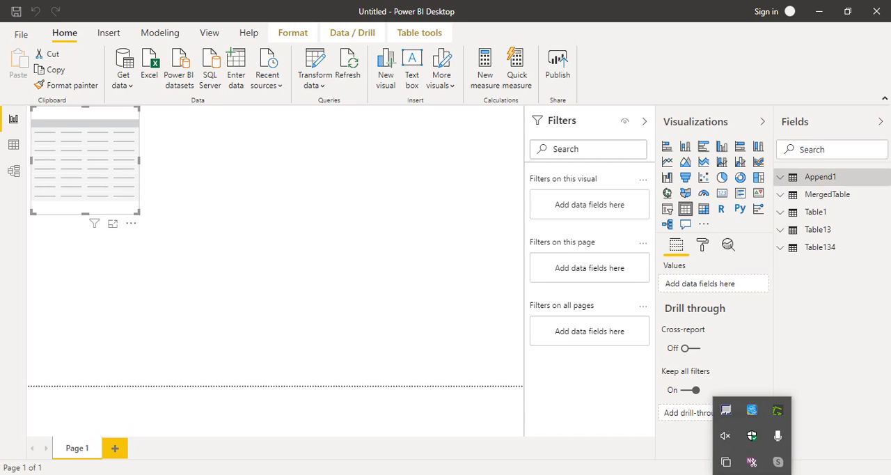